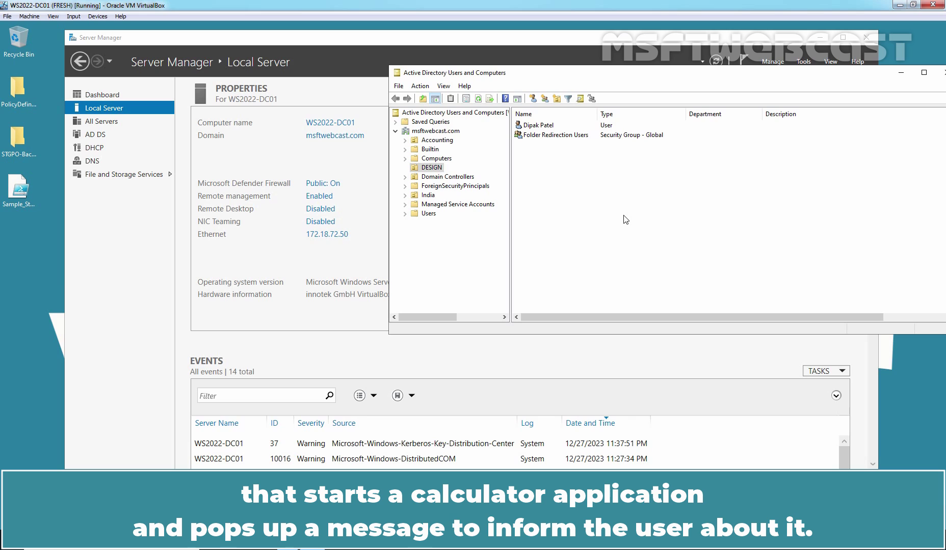
Open the desktop file Sample_Startup_Script in Notepad.
{"action": "key", "text": "super+r"}
{"action": "type", "text": "notepad"}
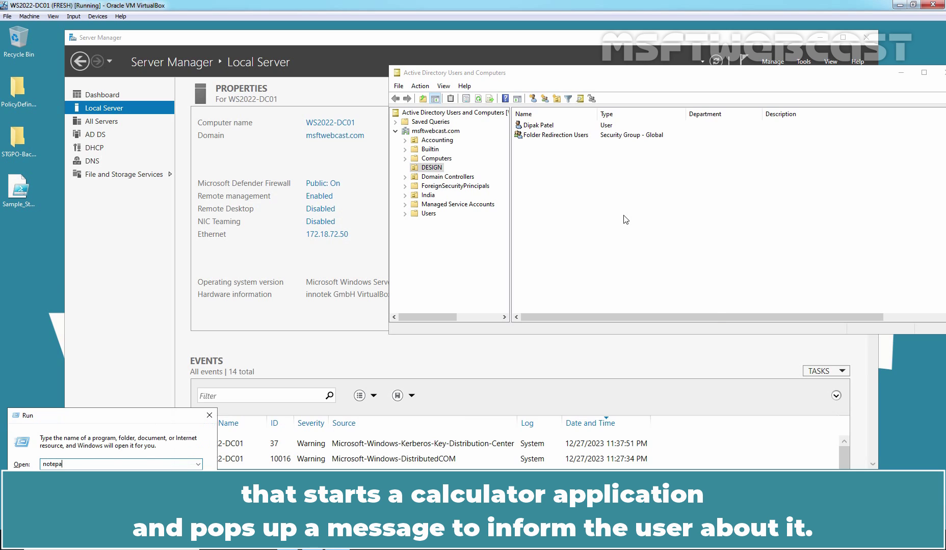
{"action": "key", "text": "Return"}
{"action": "left_click_drag", "start_coordinate": [220, 42], "coordinate": [305, 59]}
{"action": "left_click_drag", "start_coordinate": [18, 190], "coordinate": [325, 217]}
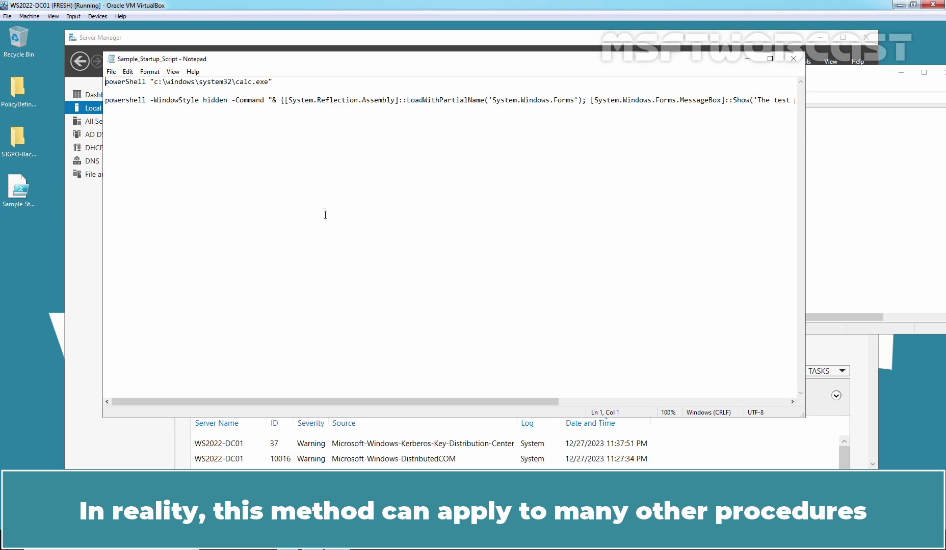
Turn on word wrap for the script text and set the Notepad font size to 16.
{"action": "left_click", "coordinate": [153, 72]}
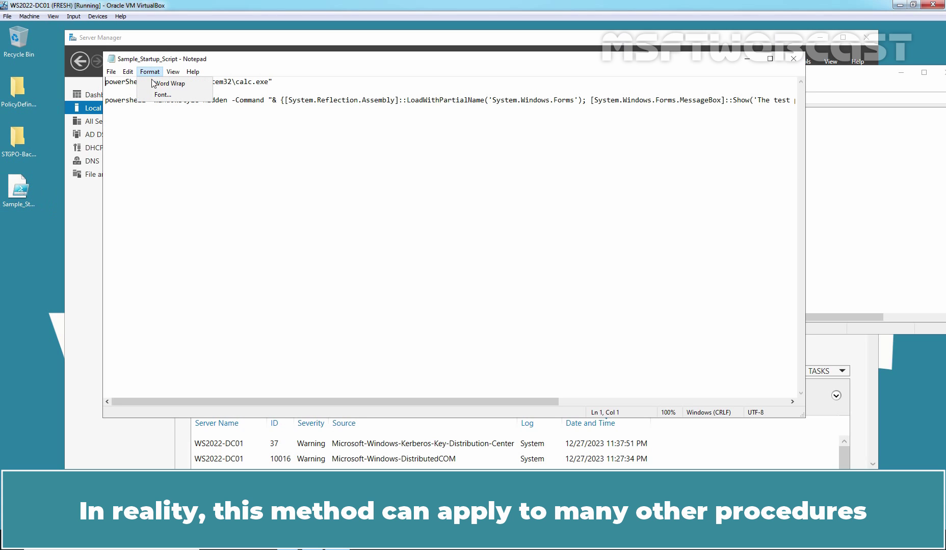
{"action": "left_click", "coordinate": [155, 80]}
{"action": "left_click", "coordinate": [285, 225]}
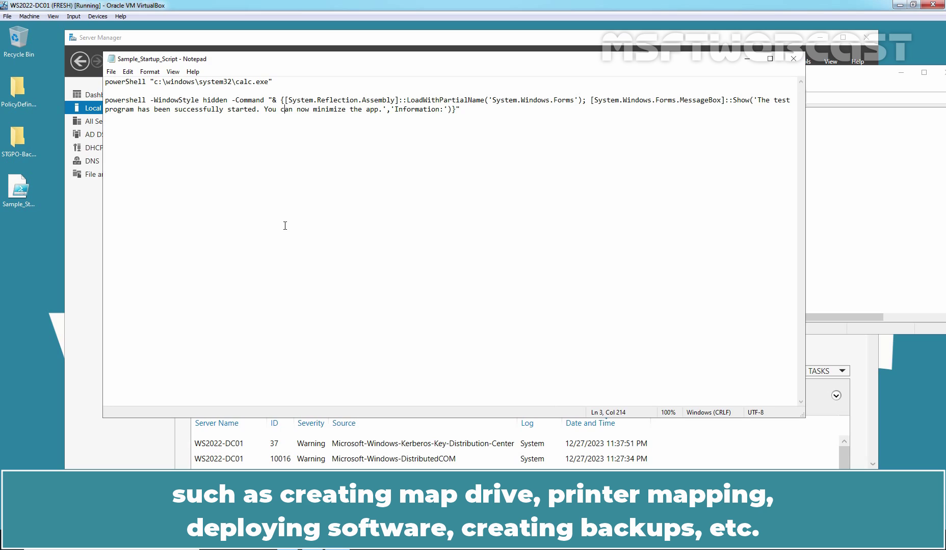
{"action": "left_click", "coordinate": [151, 72]}
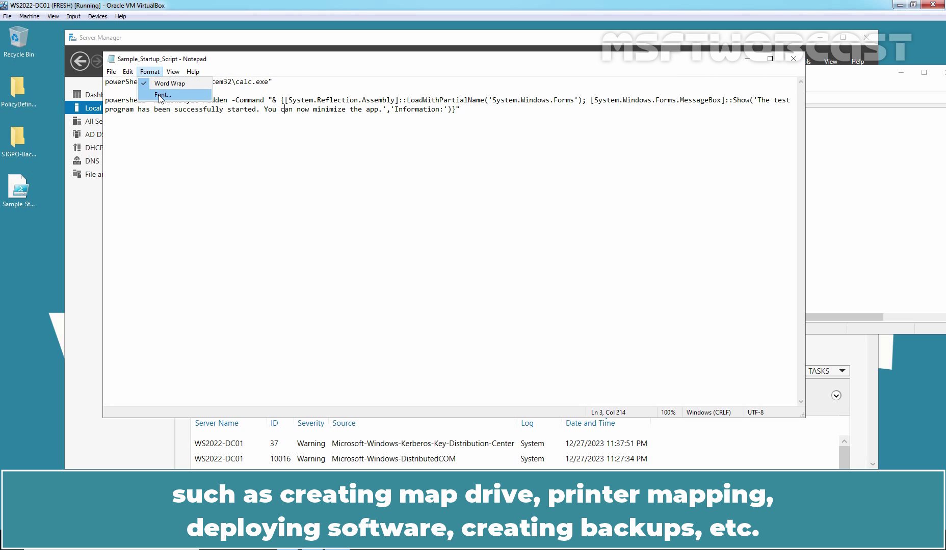
{"action": "left_click", "coordinate": [157, 92]}
{"action": "left_click", "coordinate": [303, 199]}
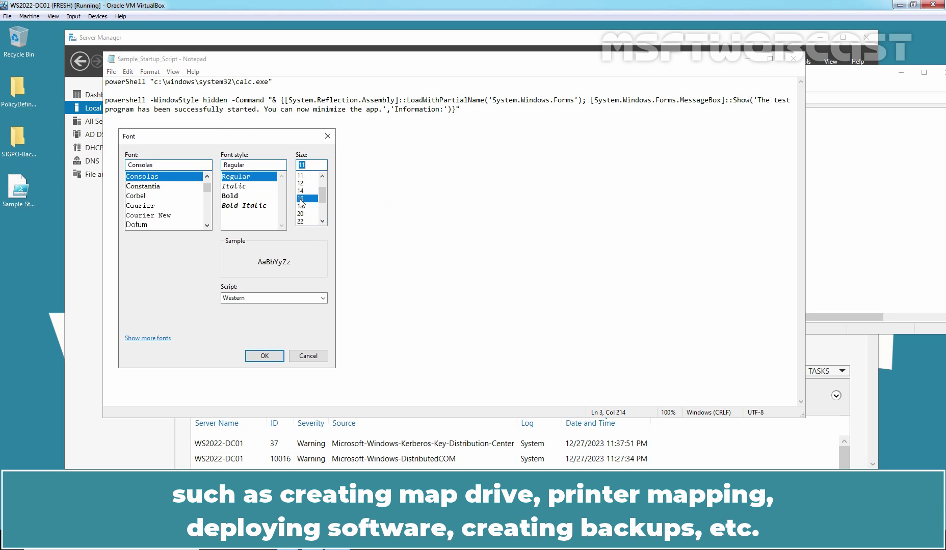
{"action": "left_click", "coordinate": [264, 356]}
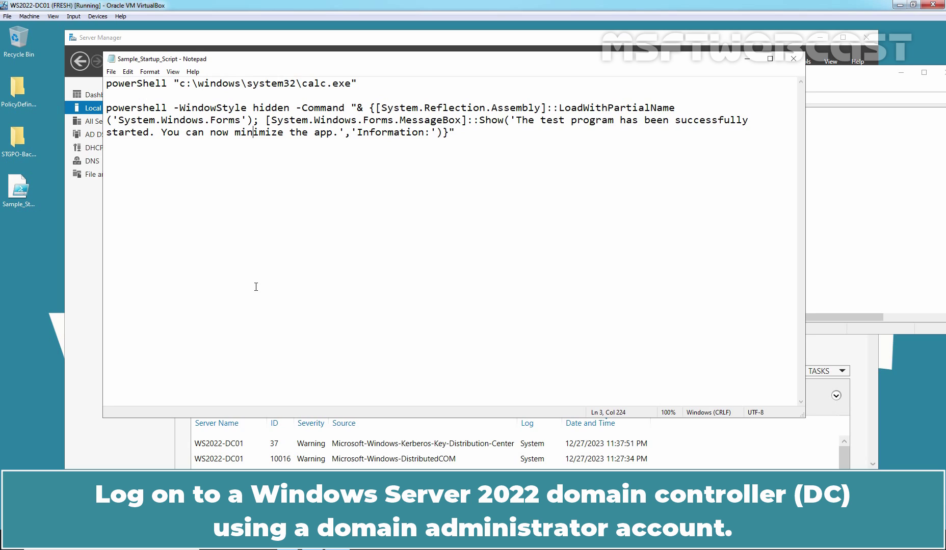
Switch to Active Directory Users and Computers and select the user account in the DESIGN organizational unit.
{"action": "left_click", "coordinate": [847, 227]}
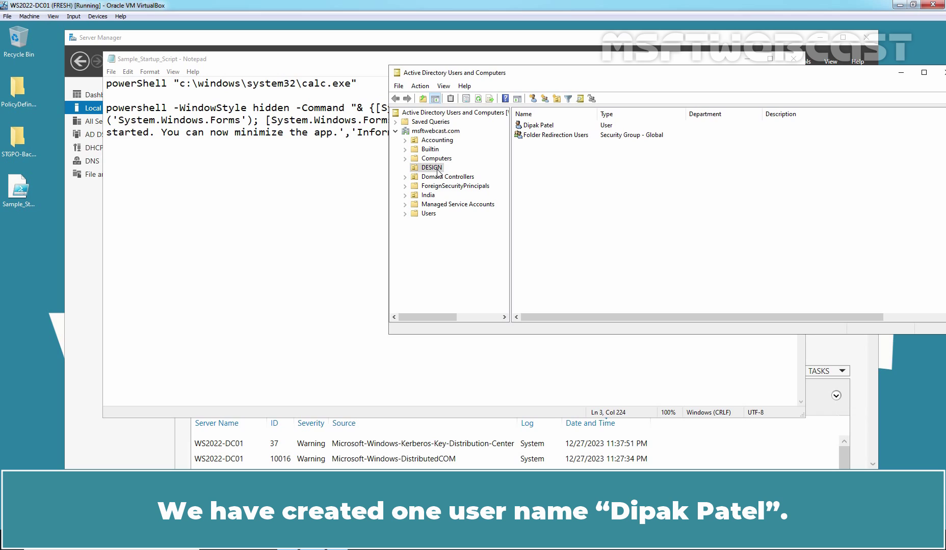
{"action": "left_click", "coordinate": [546, 124]}
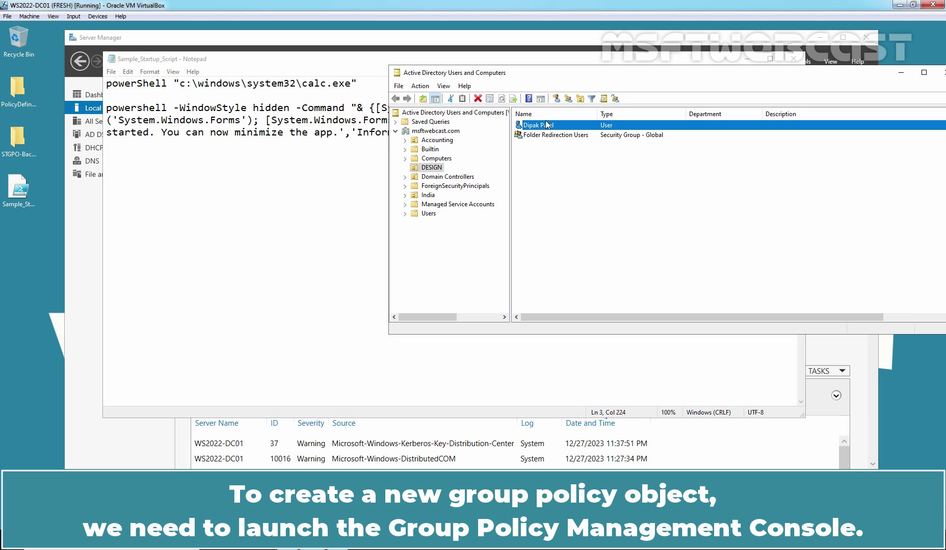
Return to Server Manager and launch the Group Policy Management console.
{"action": "left_click", "coordinate": [707, 442]}
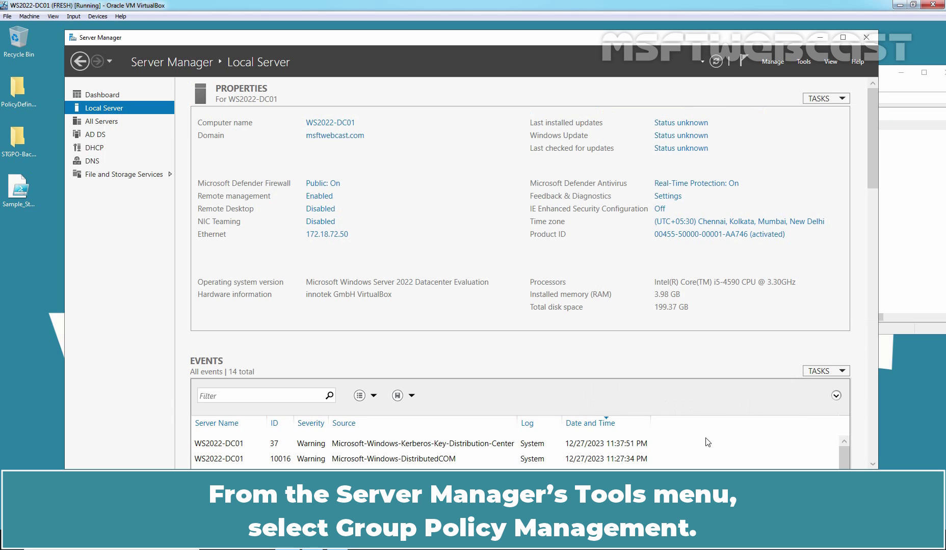
{"action": "left_click", "coordinate": [804, 61]}
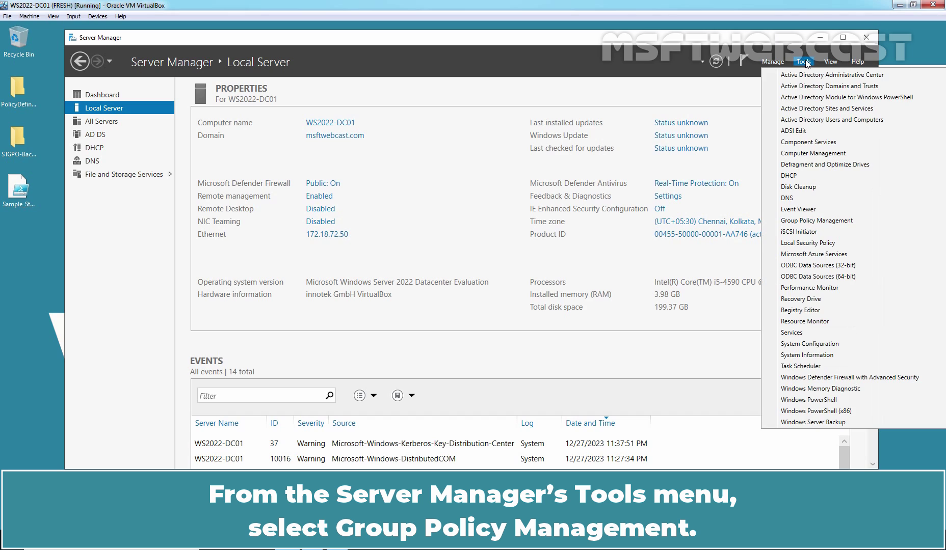
{"action": "left_click", "coordinate": [822, 221]}
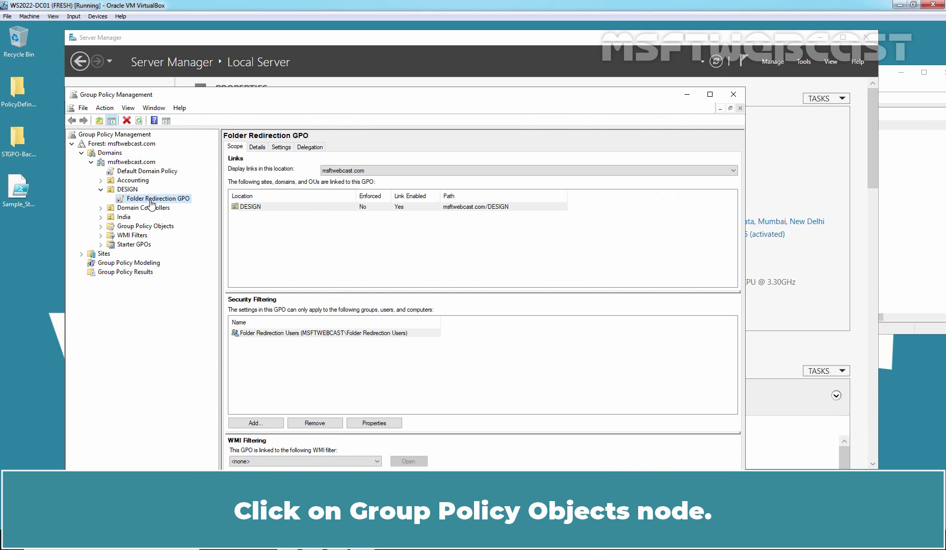
Create a new GPO named "PowerShell Logon Script" under the domain's Group Policy Objects node.
{"action": "left_click", "coordinate": [157, 230]}
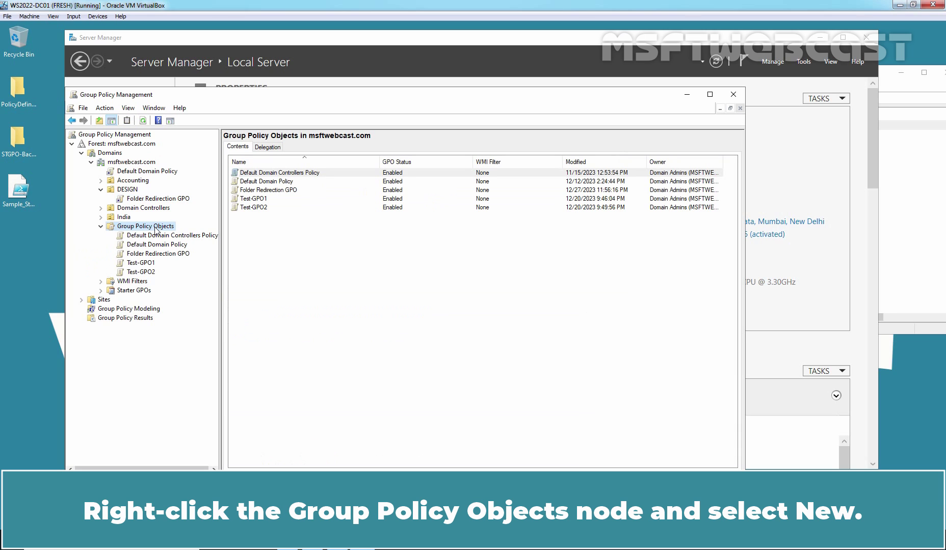
{"action": "right_click", "coordinate": [156, 230]}
{"action": "left_click", "coordinate": [188, 235]}
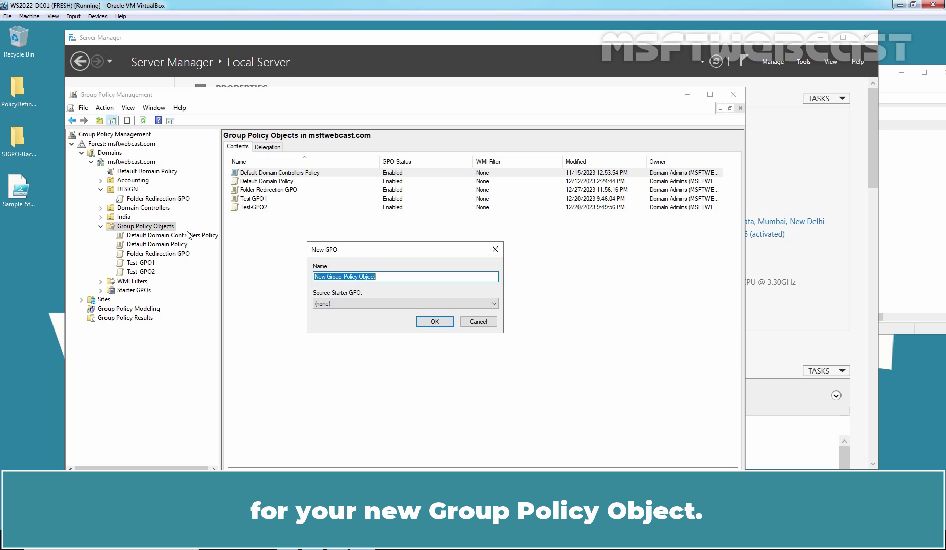
{"action": "type", "text": "P"}
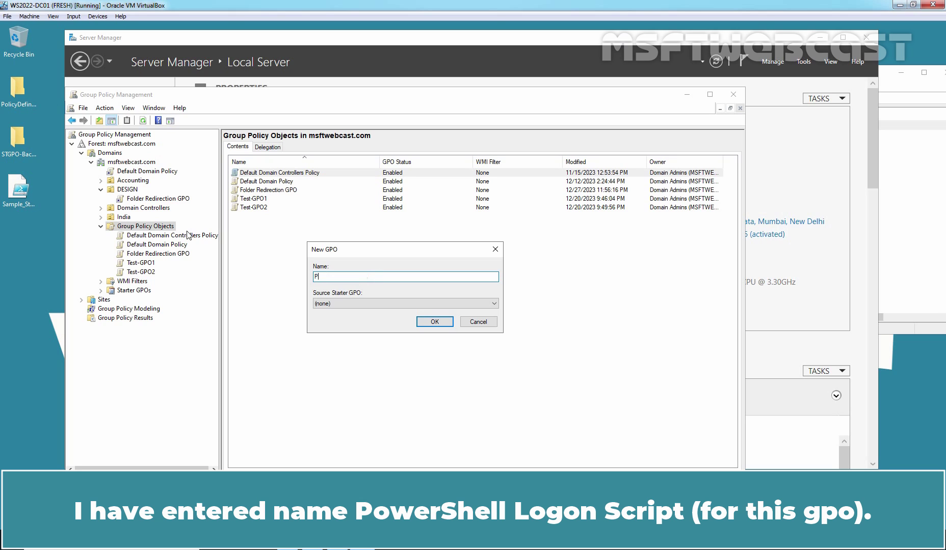
{"action": "type", "text": "owerShell Logon Script"}
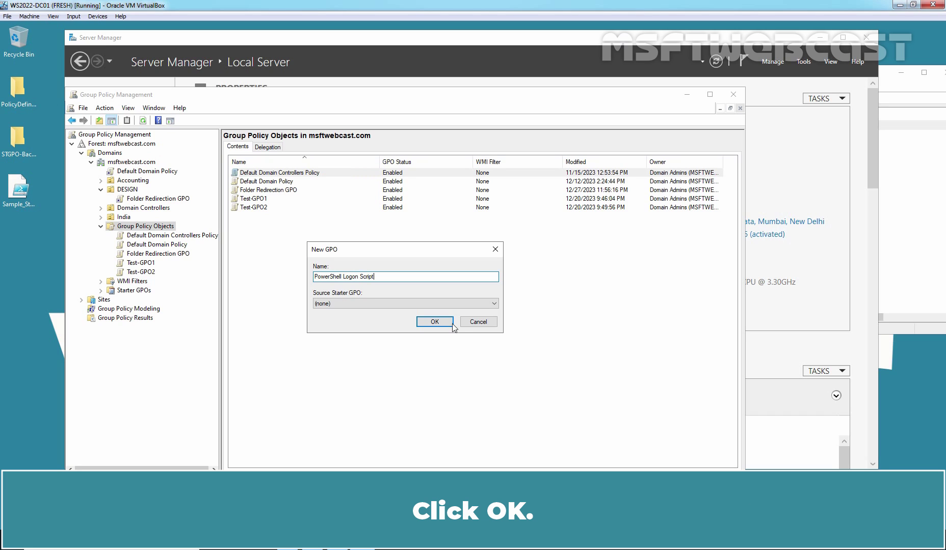
{"action": "left_click", "coordinate": [437, 322]}
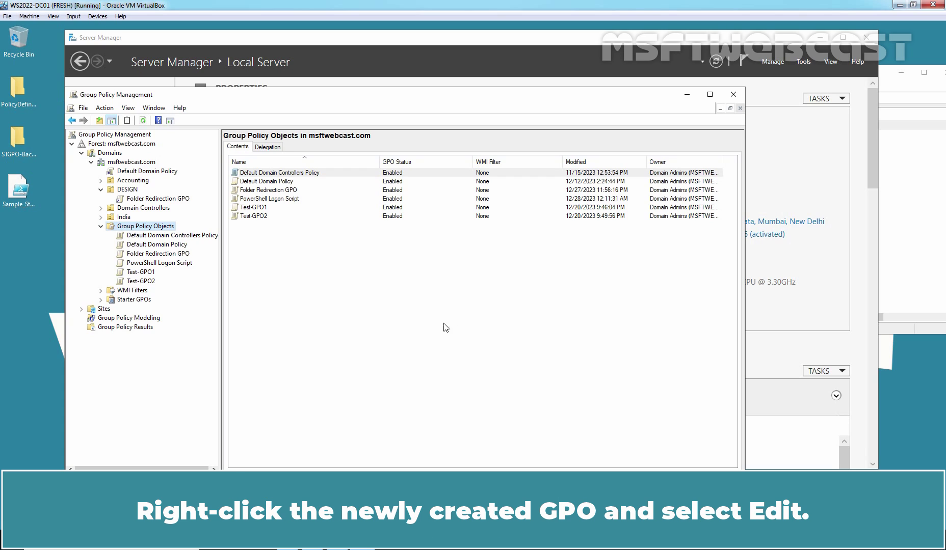
Open the PowerShell Logon Script GPO for editing and maximize the editor window.
{"action": "left_click", "coordinate": [180, 264]}
{"action": "right_click", "coordinate": [180, 263]}
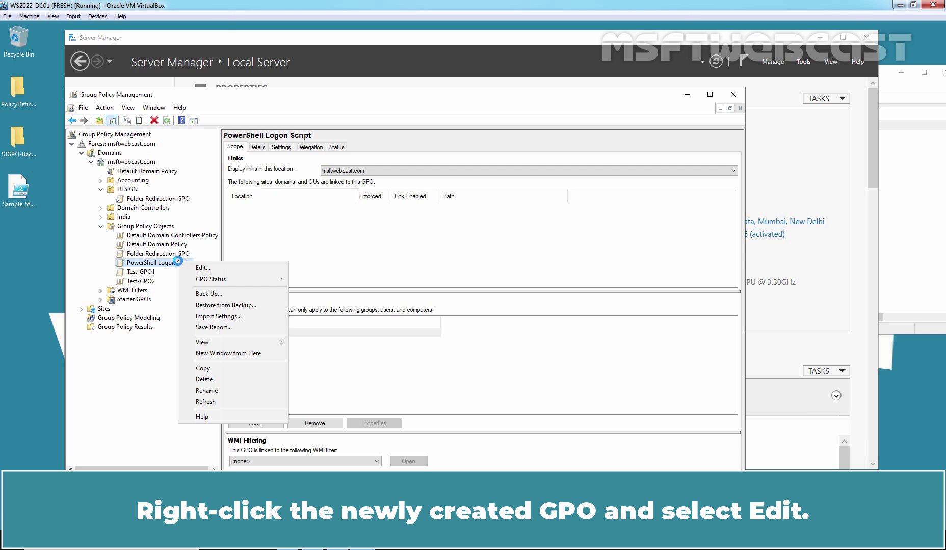
{"action": "left_click", "coordinate": [200, 268]}
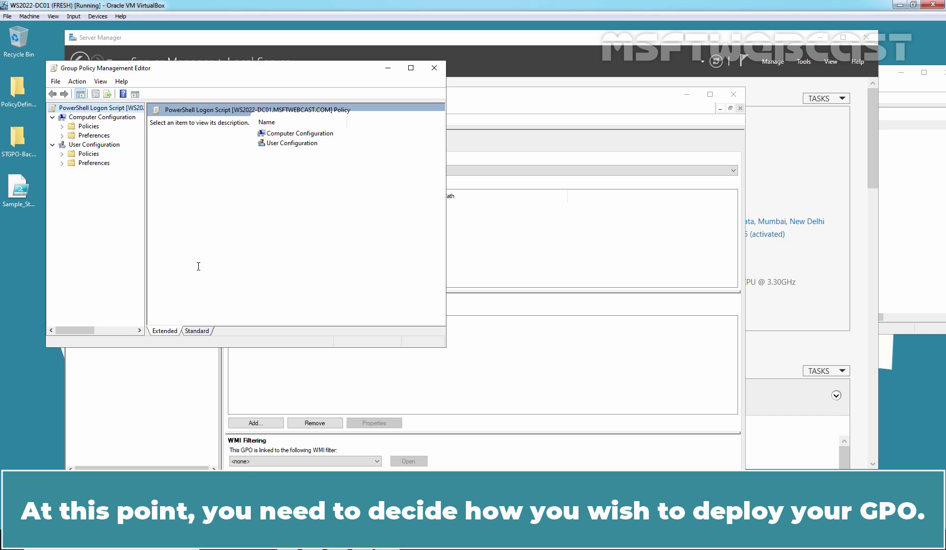
{"action": "left_click", "coordinate": [410, 68]}
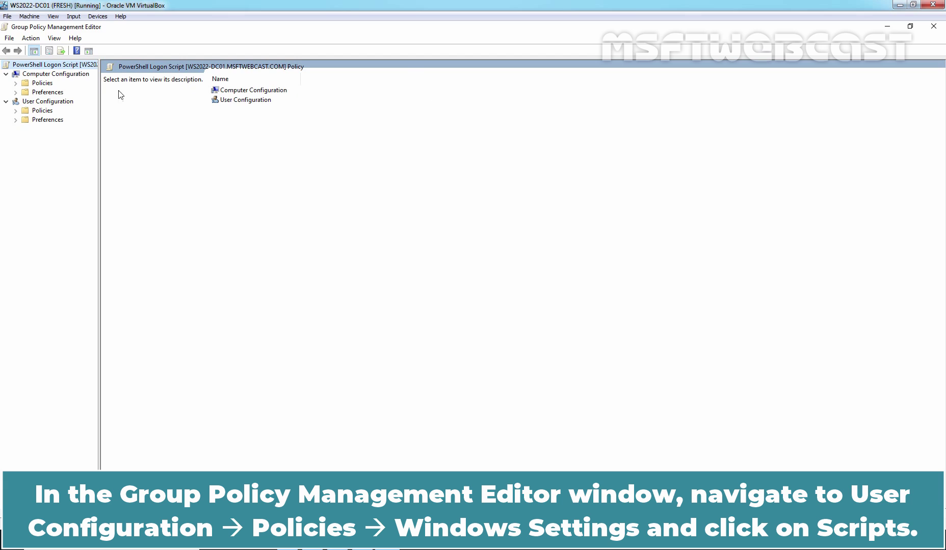
Navigate to Scripts (Logon/Logoff) in the Windows Settings of the User Configuration policies.
{"action": "left_click", "coordinate": [55, 101]}
{"action": "double_click", "coordinate": [53, 111]}
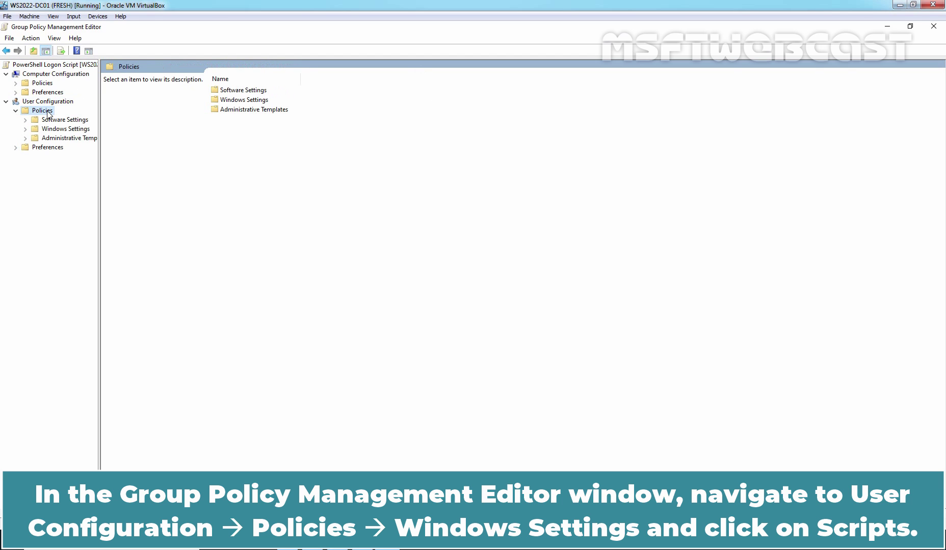
{"action": "double_click", "coordinate": [65, 130]}
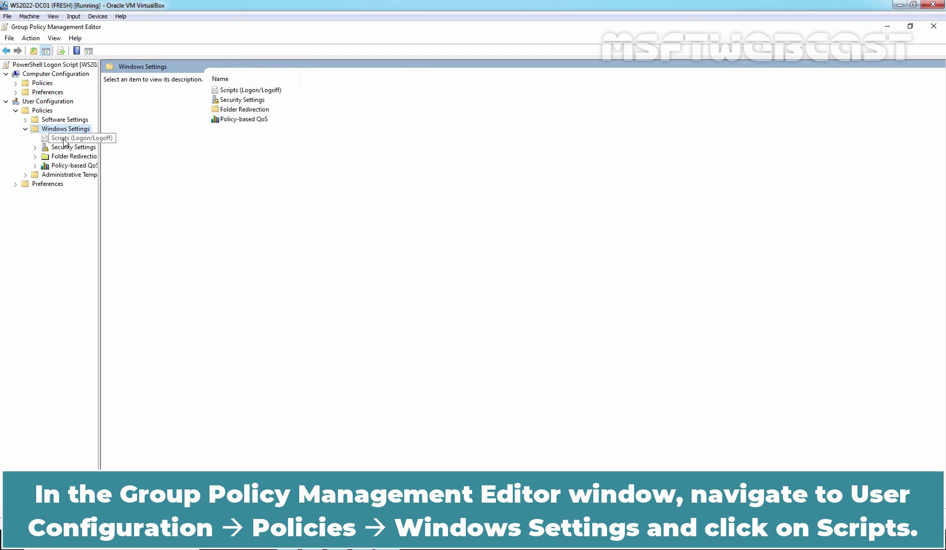
{"action": "left_click", "coordinate": [61, 139]}
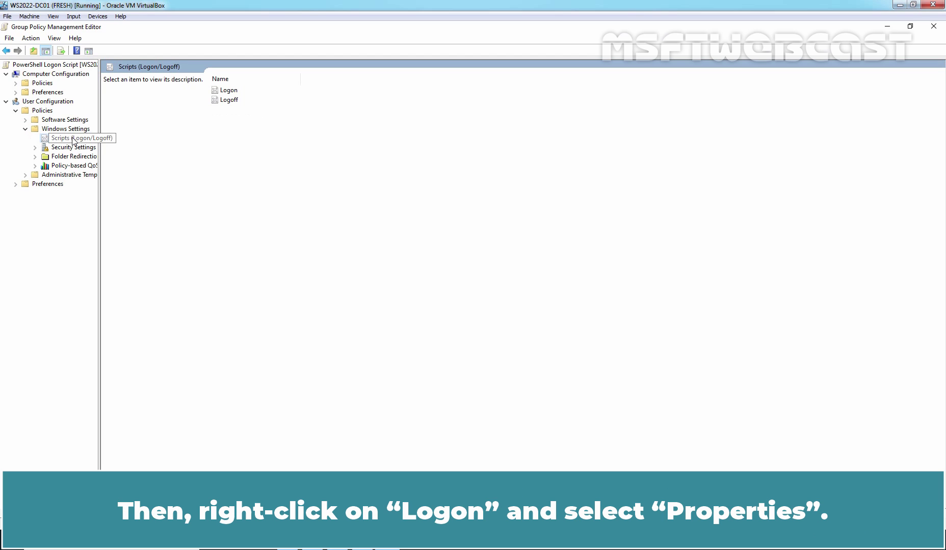
Open the Logon properties, go to PowerShell Scripts, and show the GPO's script folder with its full path.
{"action": "right_click", "coordinate": [229, 93]}
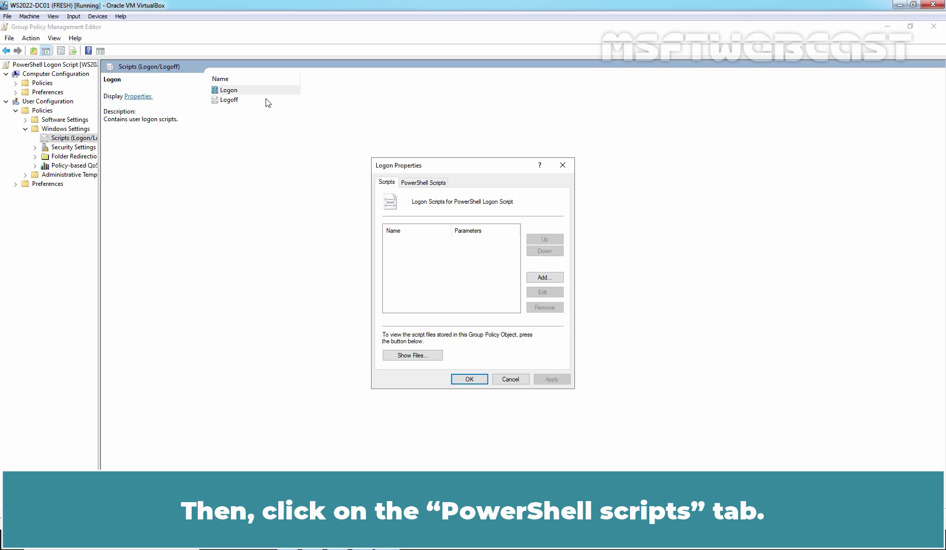
{"action": "left_click", "coordinate": [415, 187]}
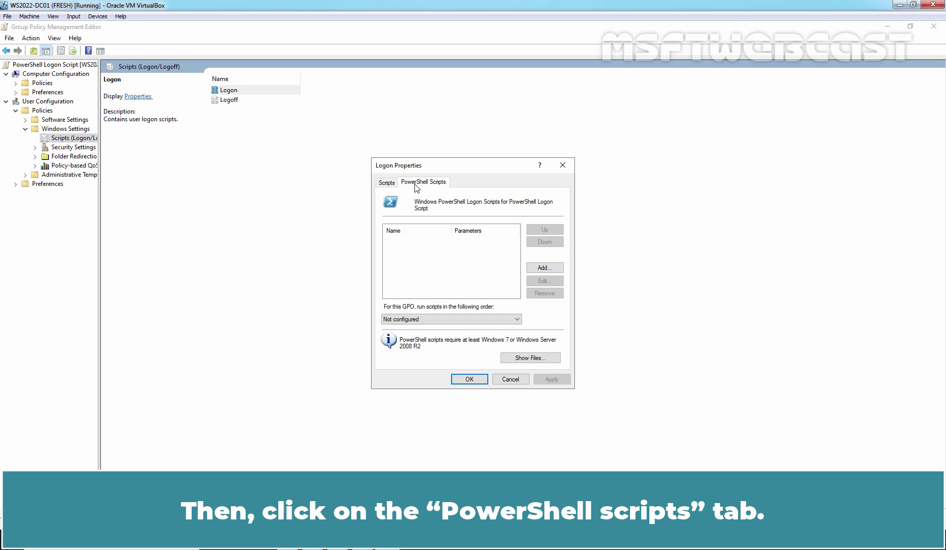
{"action": "left_click", "coordinate": [530, 358]}
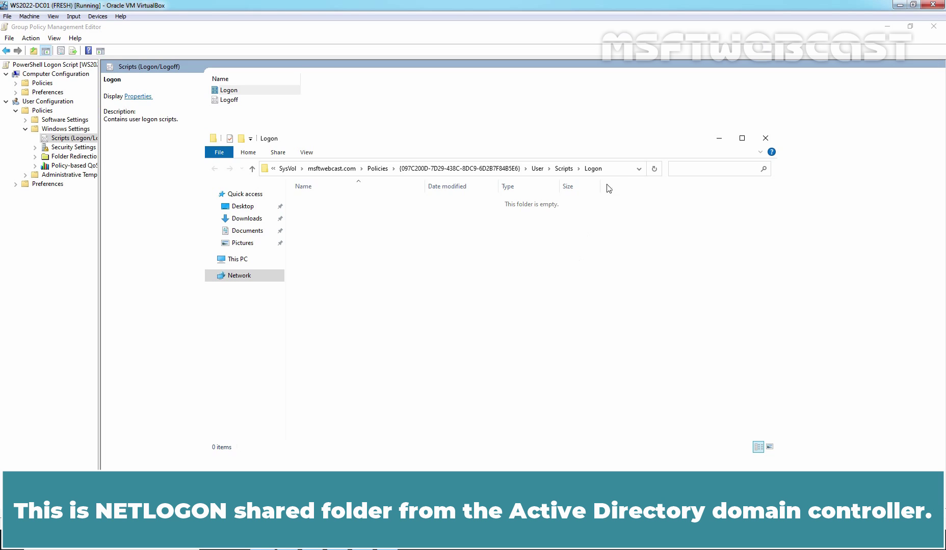
{"action": "left_click", "coordinate": [616, 168]}
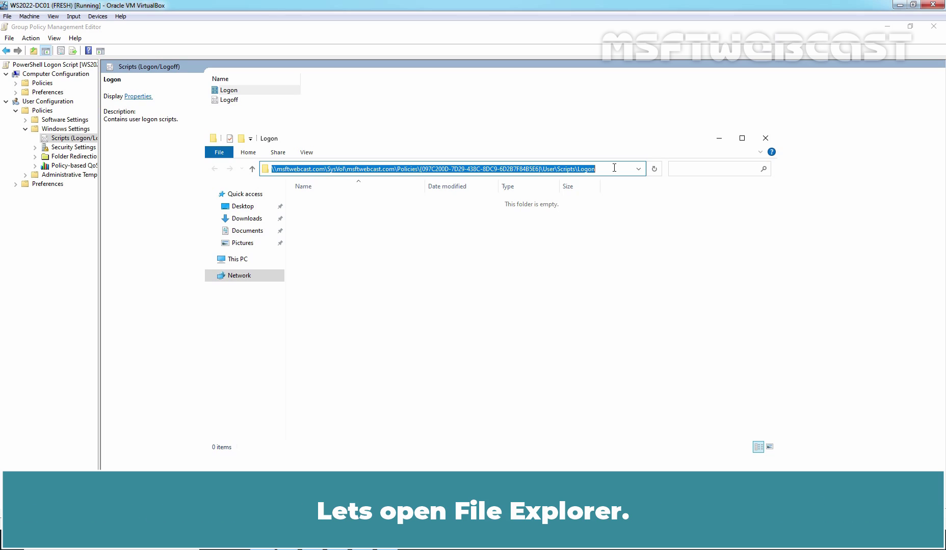
Copy the Sample_Startup_Script file from the Desktop folder in a new File Explorer window, then close that window.
{"action": "key", "text": "super+e"}
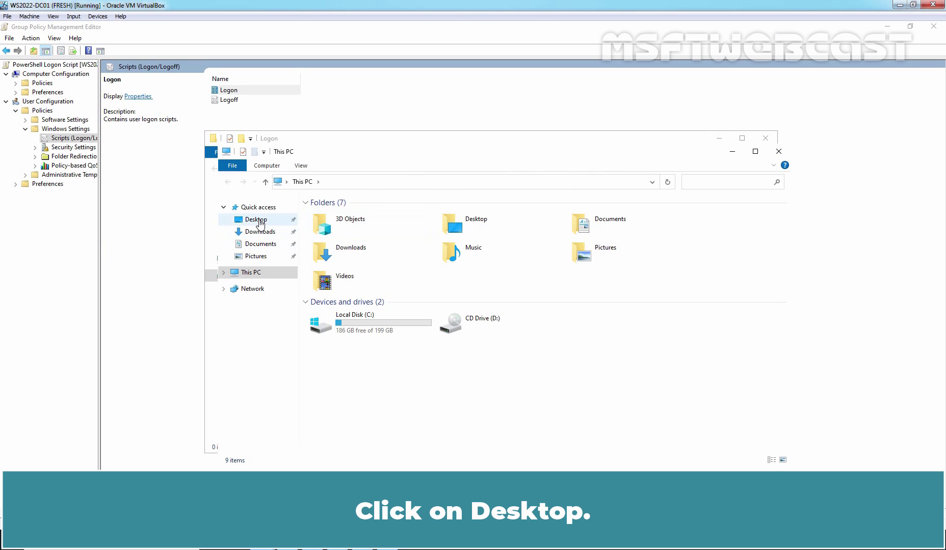
{"action": "left_click", "coordinate": [254, 219]}
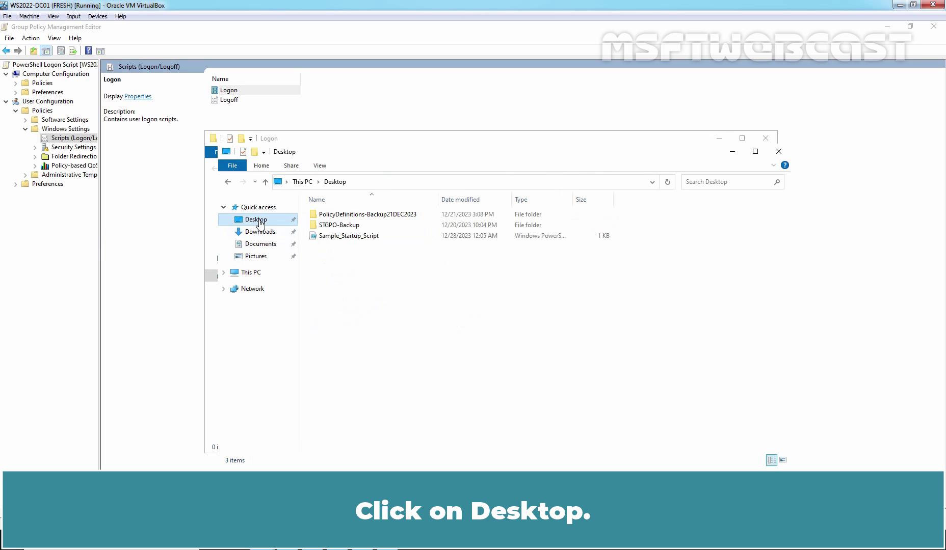
{"action": "left_click", "coordinate": [343, 238]}
{"action": "right_click", "coordinate": [343, 239]}
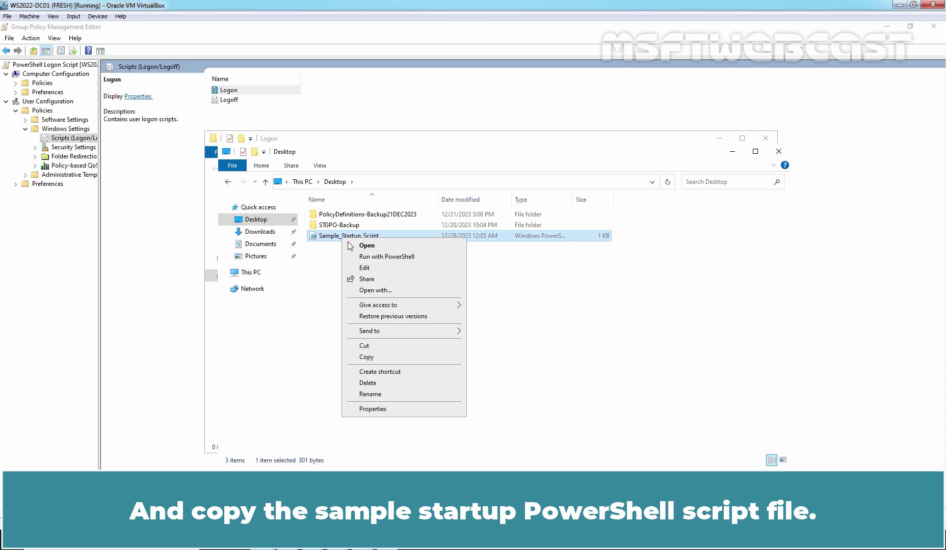
{"action": "left_click", "coordinate": [380, 360]}
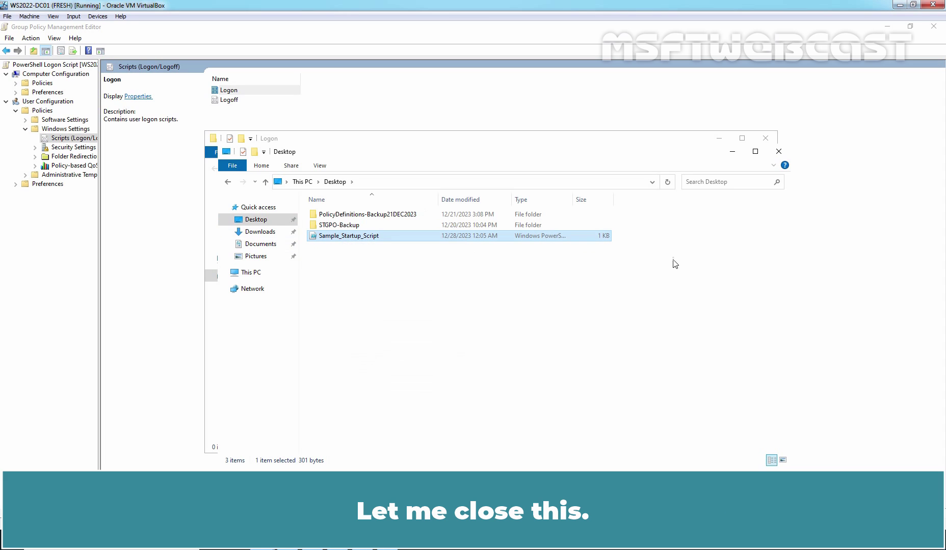
{"action": "left_click", "coordinate": [778, 151]}
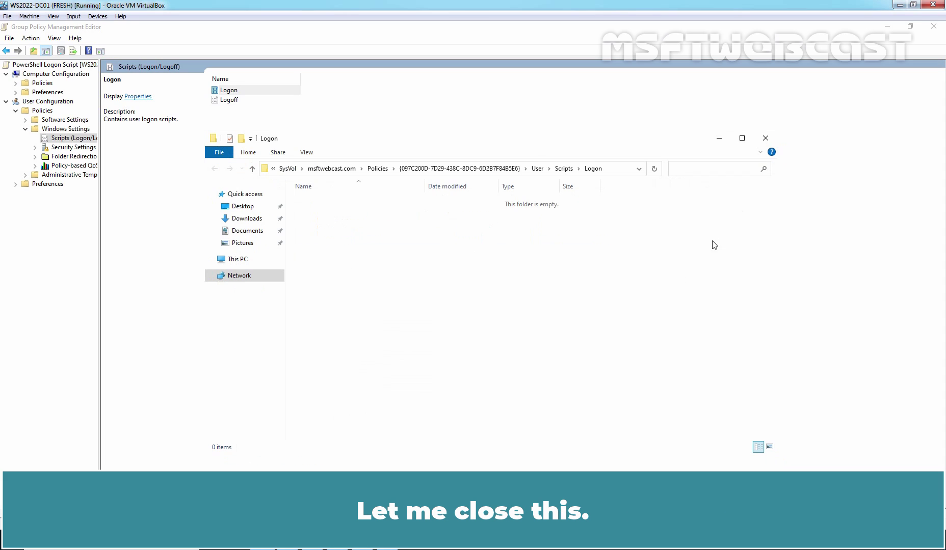
Paste the copied script into the GPO's Logon folder, check the folder's full path, and close the folder window.
{"action": "right_click", "coordinate": [413, 235]}
{"action": "left_click", "coordinate": [440, 303]}
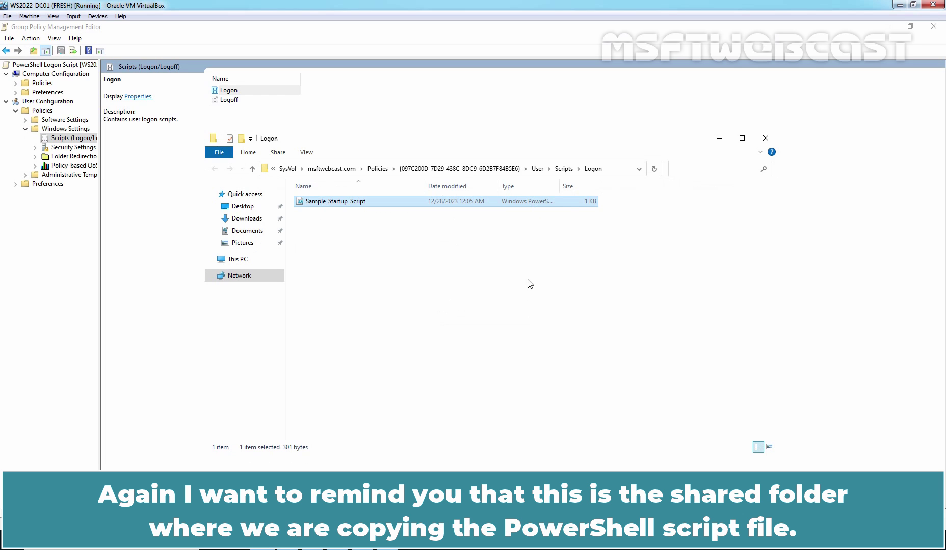
{"action": "left_click", "coordinate": [619, 169]}
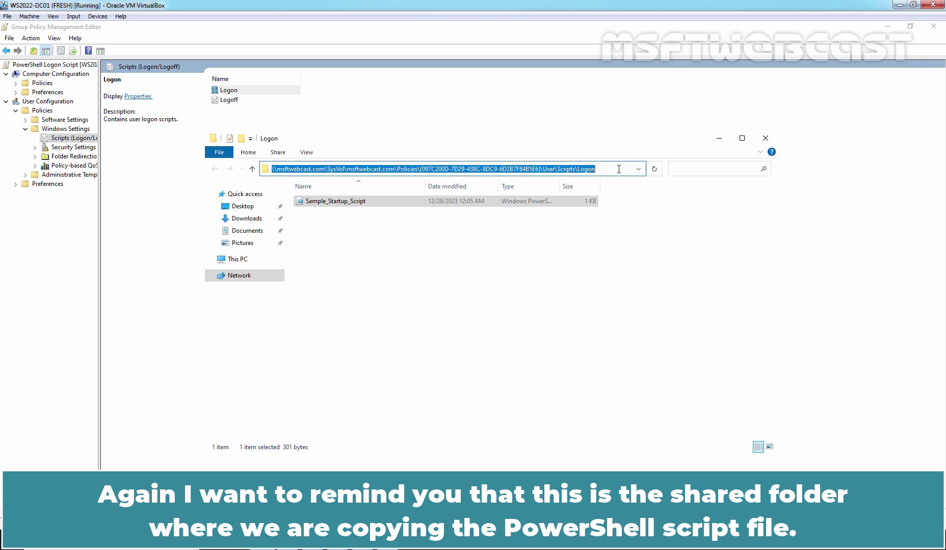
{"action": "left_click", "coordinate": [765, 138]}
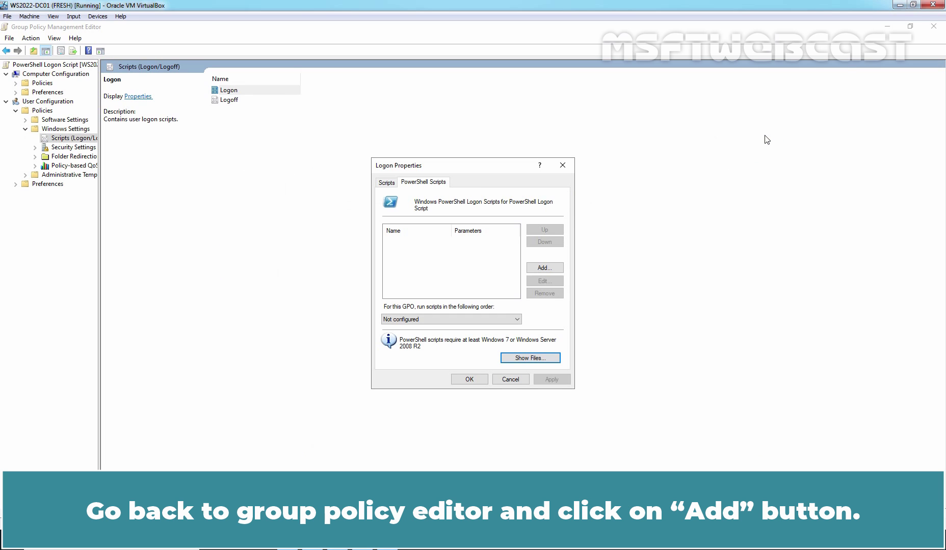
Add Sample_Startup_Script from the GPO's Logon folder as a PowerShell logon script, leaving its parameters empty.
{"action": "left_click", "coordinate": [553, 268]}
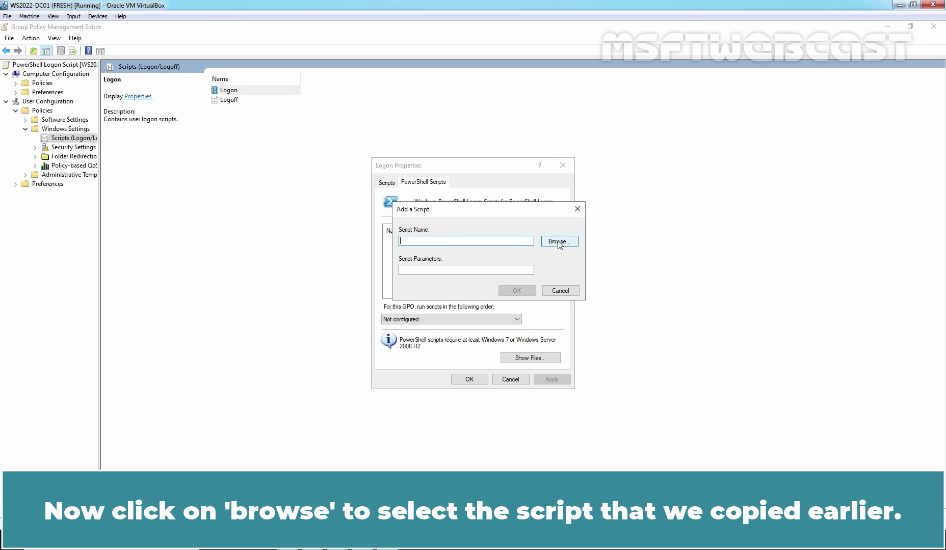
{"action": "left_click", "coordinate": [559, 242]}
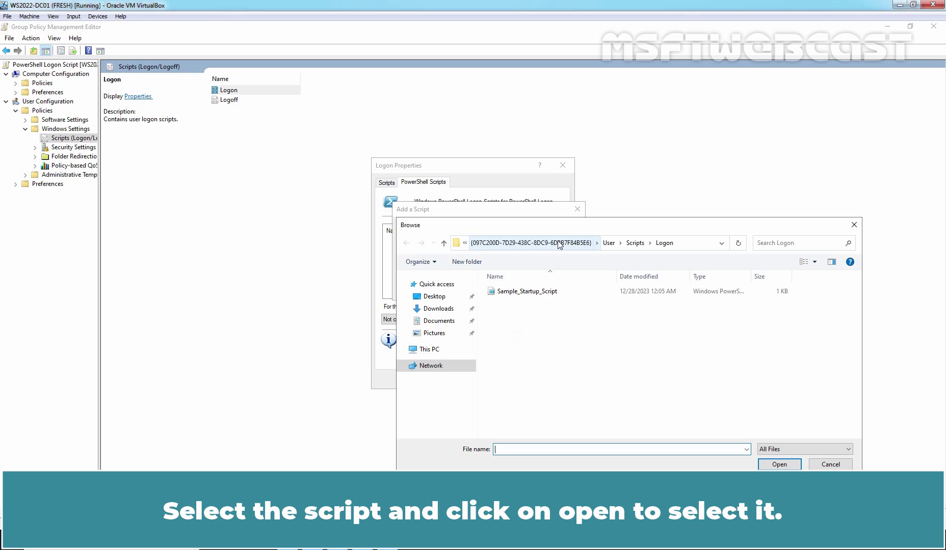
{"action": "left_click", "coordinate": [511, 294]}
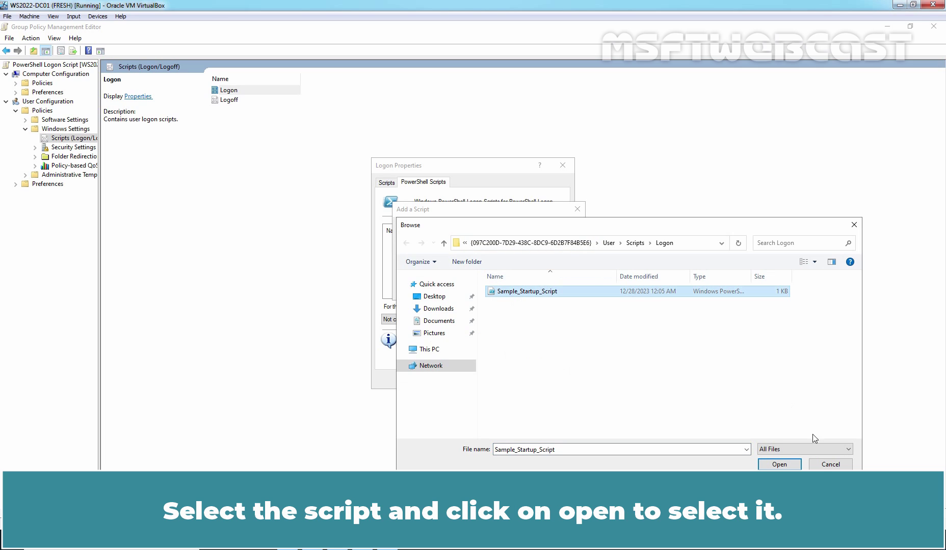
{"action": "left_click", "coordinate": [778, 464]}
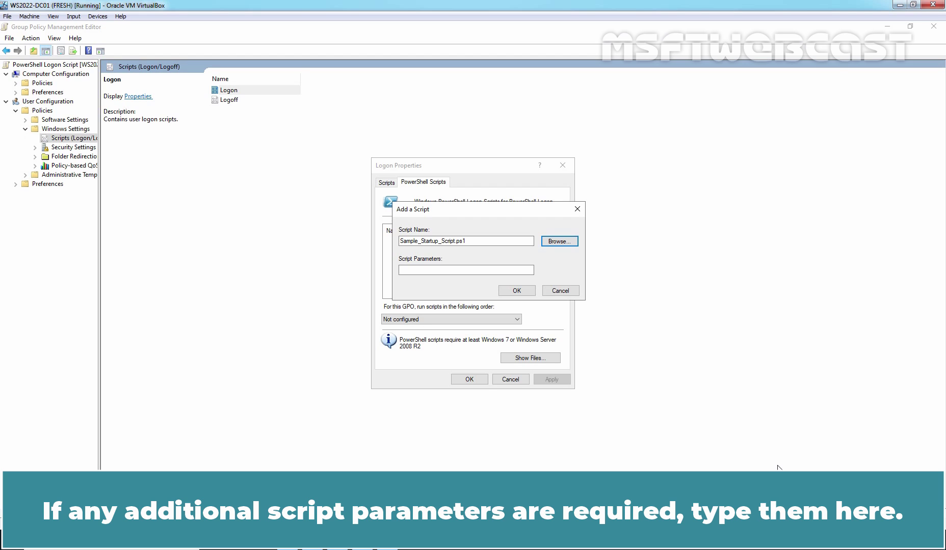
{"action": "left_click", "coordinate": [460, 272]}
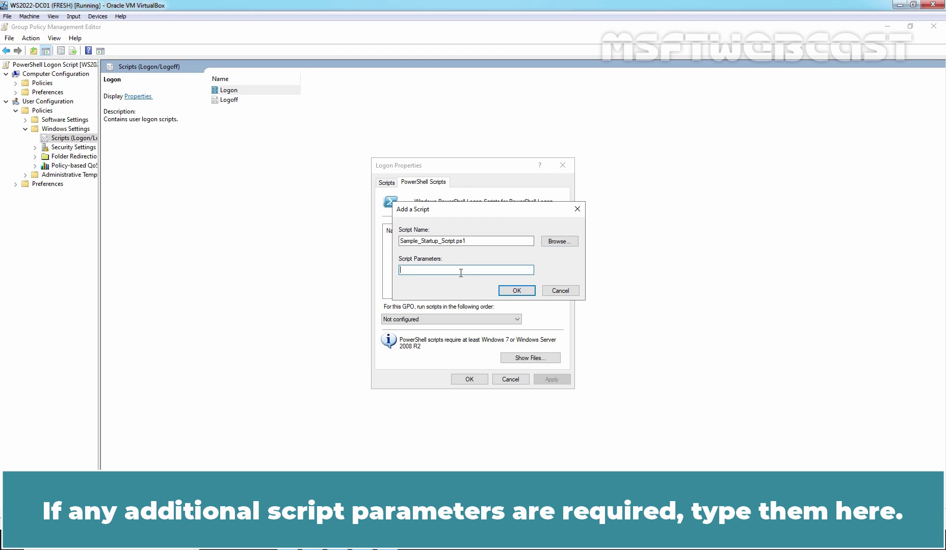
{"action": "left_click", "coordinate": [515, 291]}
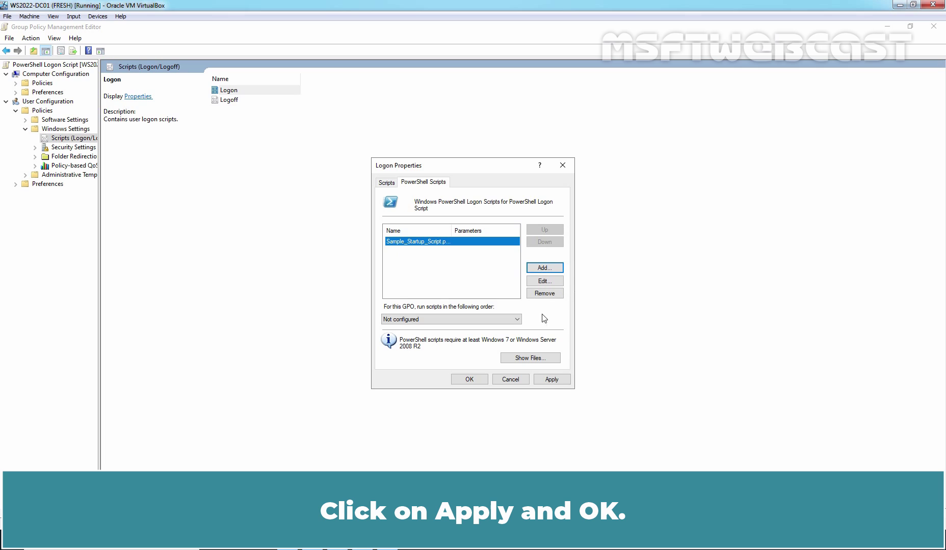
Apply and confirm the Logon properties, and close the Group Policy Management Editor.
{"action": "left_click", "coordinate": [545, 380]}
{"action": "left_click", "coordinate": [471, 379]}
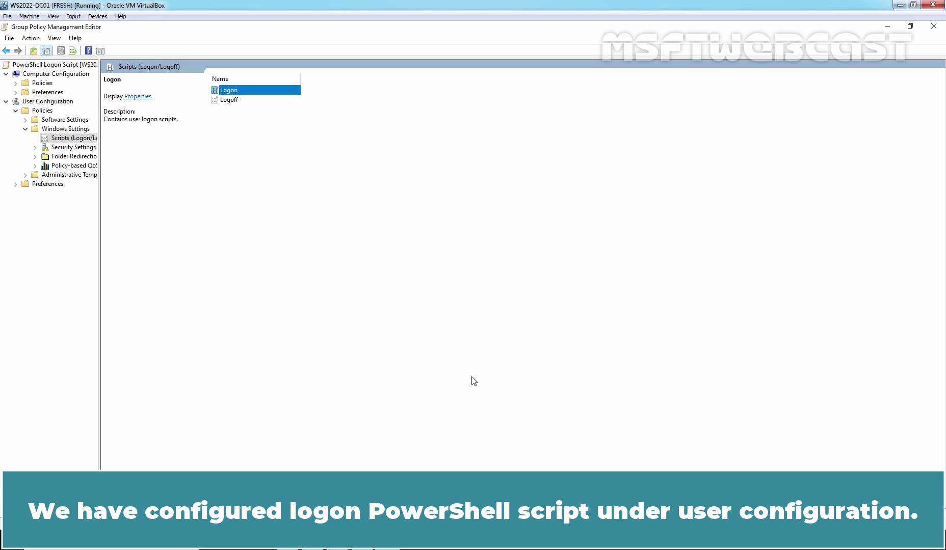
{"action": "left_click", "coordinate": [935, 29]}
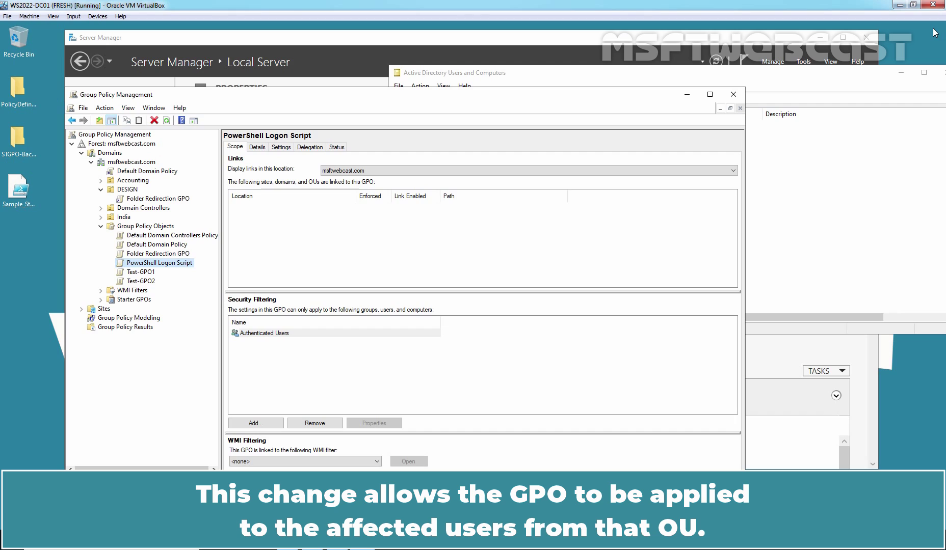
Link the existing PowerShell Logon Script GPO to the DESIGN organizational unit.
{"action": "right_click", "coordinate": [135, 190]}
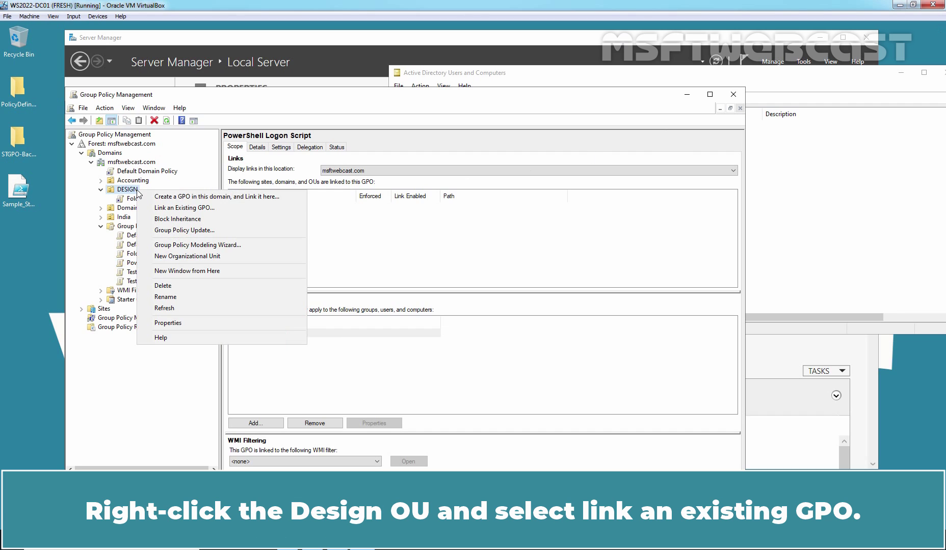
{"action": "left_click", "coordinate": [210, 208]}
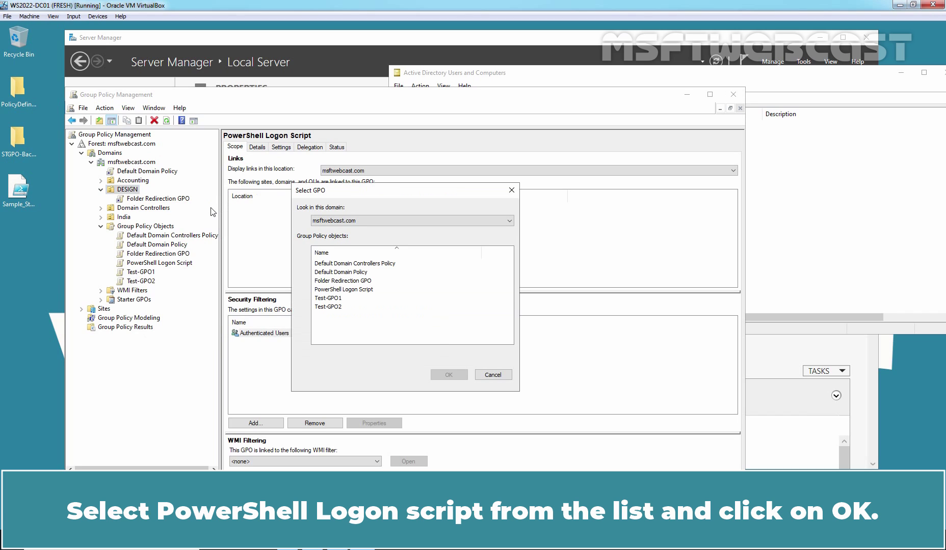
{"action": "left_click", "coordinate": [357, 291]}
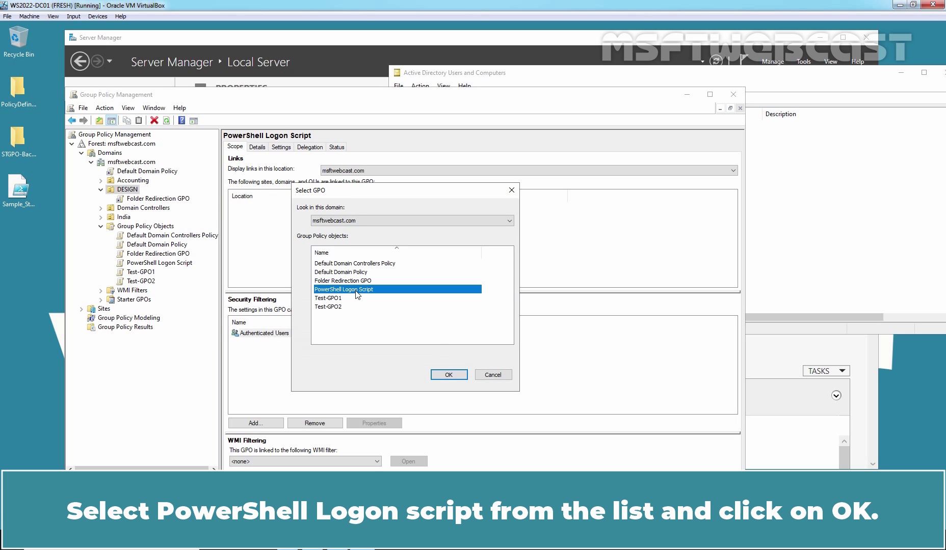
{"action": "left_click", "coordinate": [449, 375]}
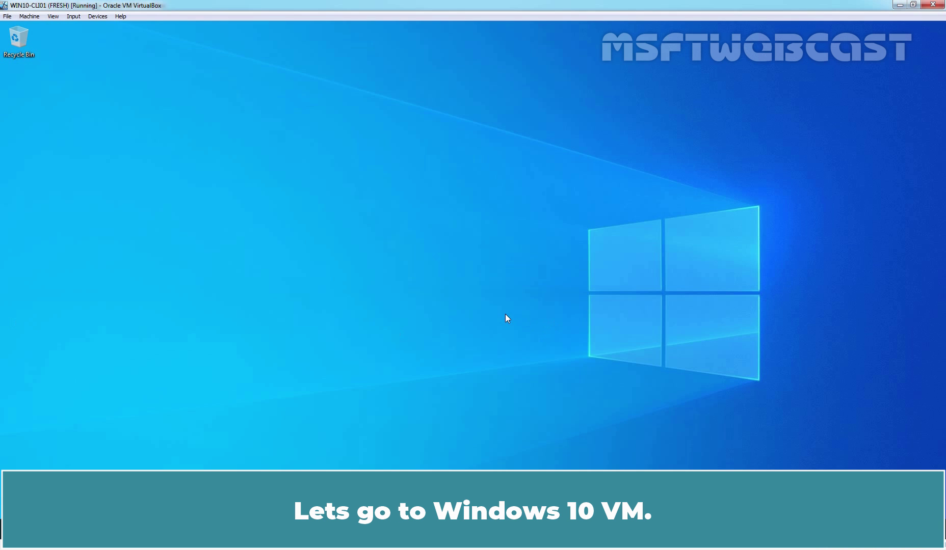
On the WIN10-CLI01 virtual machine, check which user account is signed in by expanding the Start menu labels, and close the menu.
{"action": "key", "text": "super"}
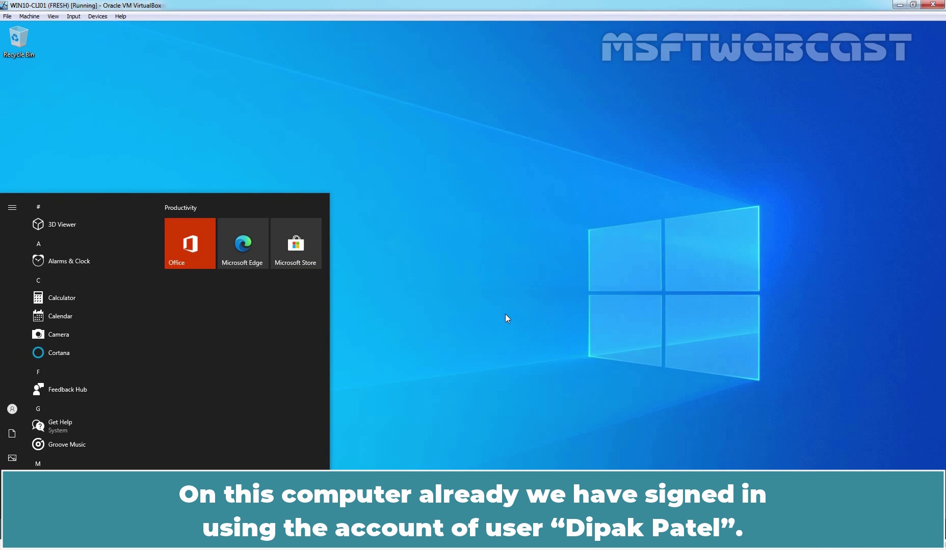
{"action": "left_click", "coordinate": [12, 409]}
{"action": "left_click", "coordinate": [12, 212]}
{"action": "left_click", "coordinate": [14, 211]}
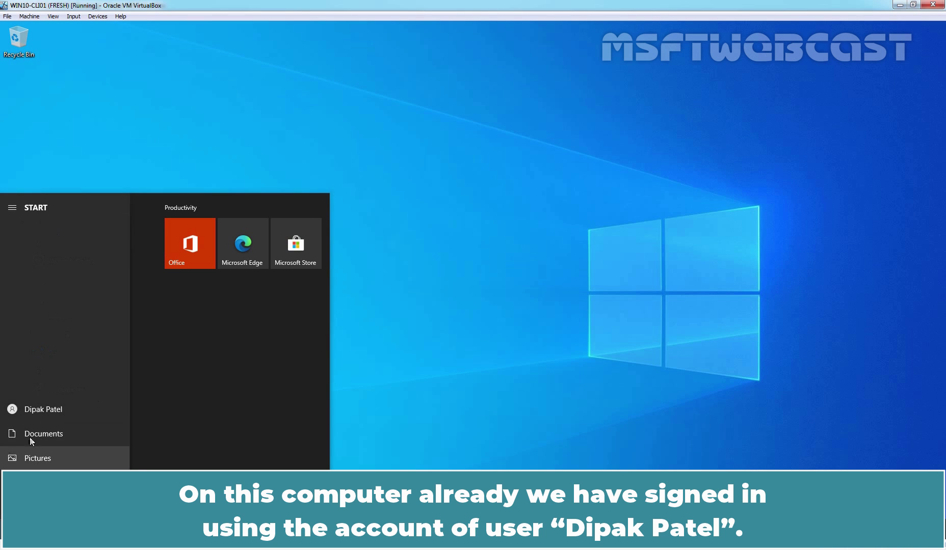
{"action": "left_click", "coordinate": [525, 294]}
Open a Command Prompt, force a Group Policy update with gpupdate /force, and answer Y to log off.
{"action": "key", "text": "super+r"}
{"action": "type", "text": "cmd"}
{"action": "key", "text": "Return"}
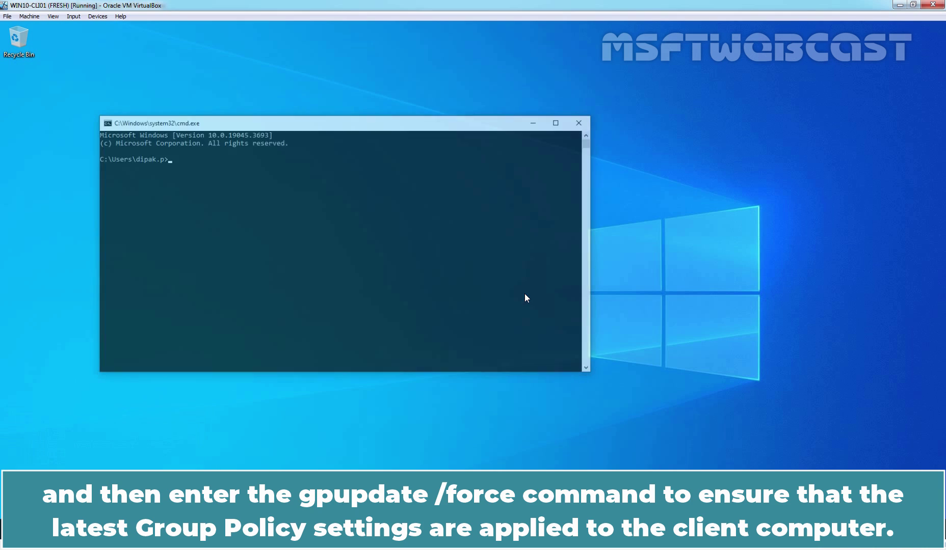
{"action": "type", "text": "gpupdate /force"}
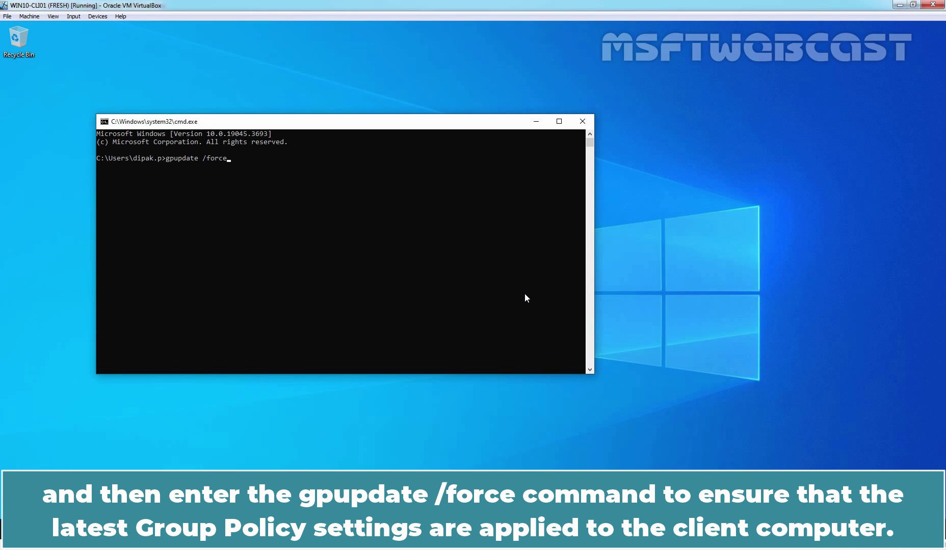
{"action": "key", "text": "Return"}
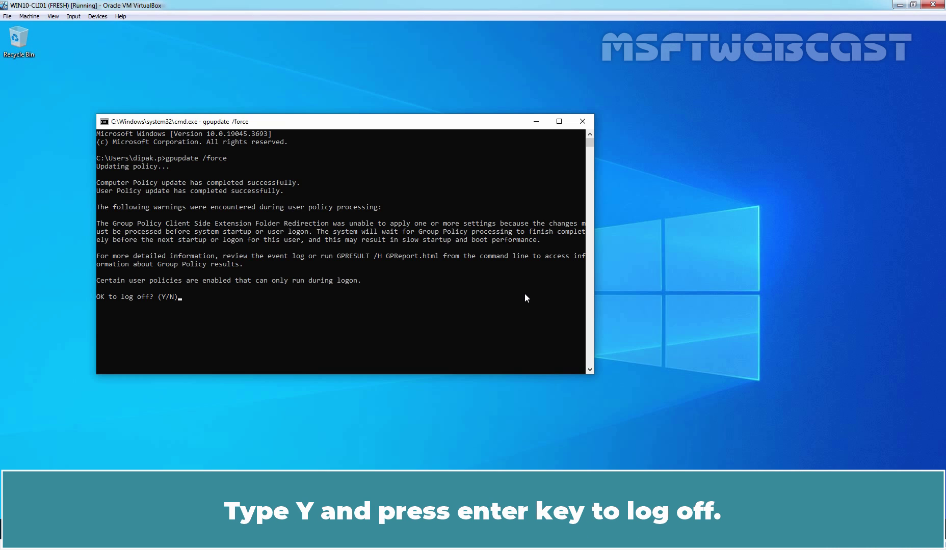
{"action": "type", "text": "Y"}
{"action": "key", "text": "Return"}
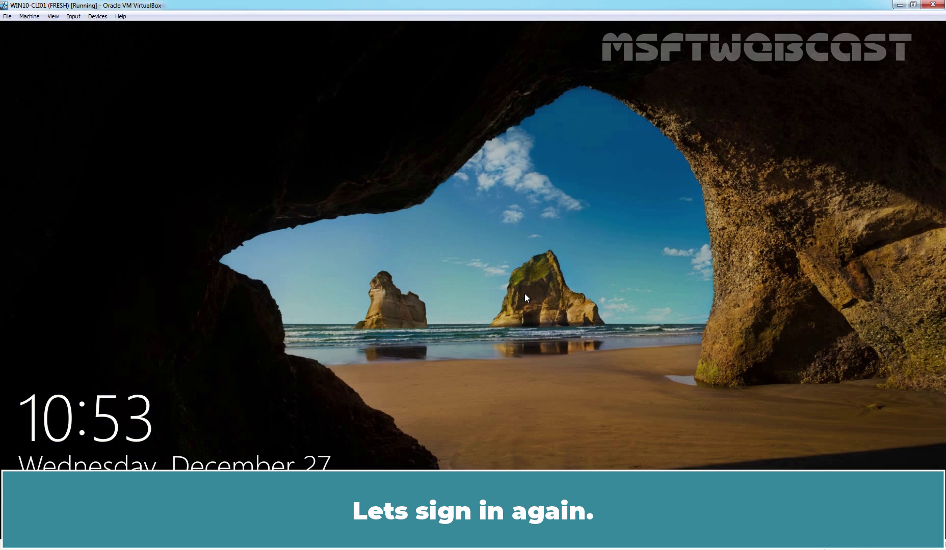
Sign in again to the same domain account with its password and dismiss the logon script's information message.
{"action": "left_click", "coordinate": [524, 293]}
{"action": "type", "text": "*"}
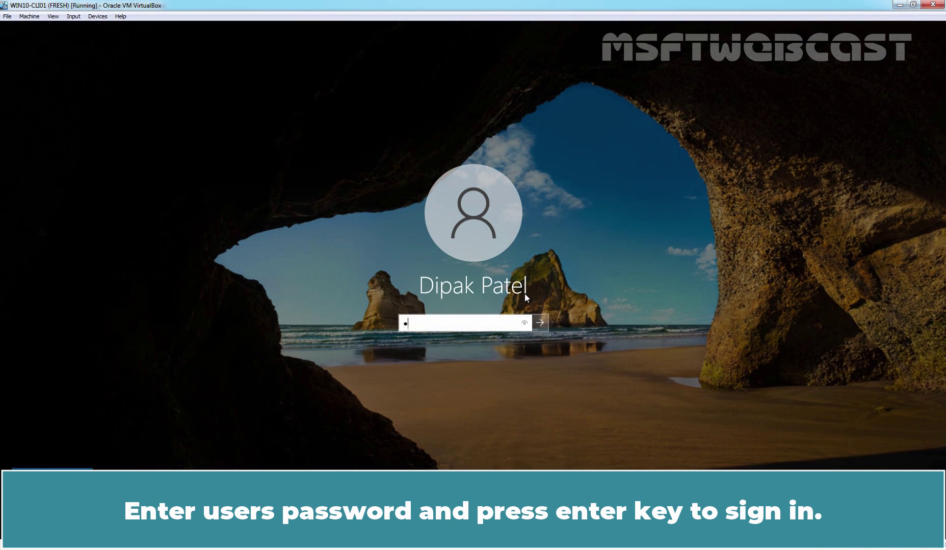
{"action": "type", "text": "********"}
{"action": "key", "text": "Return"}
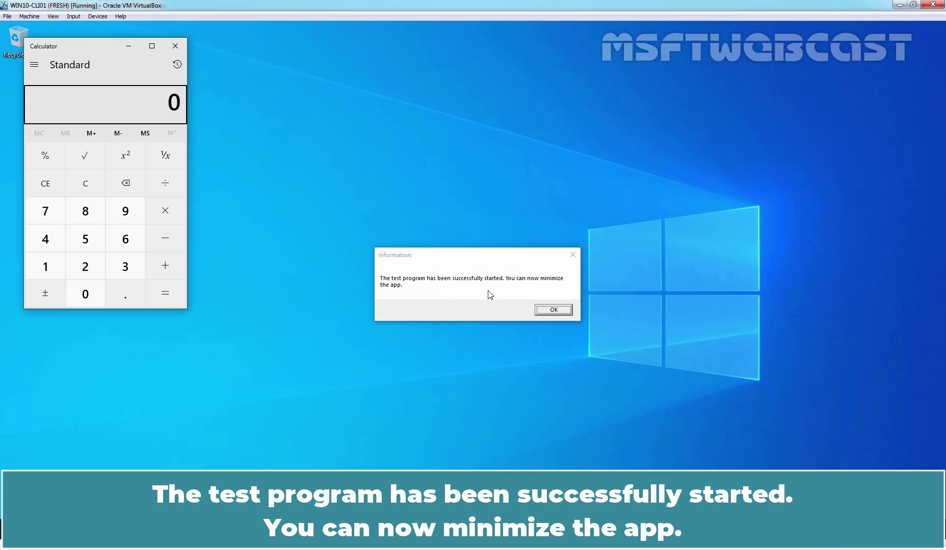
{"action": "left_click", "coordinate": [556, 313]}
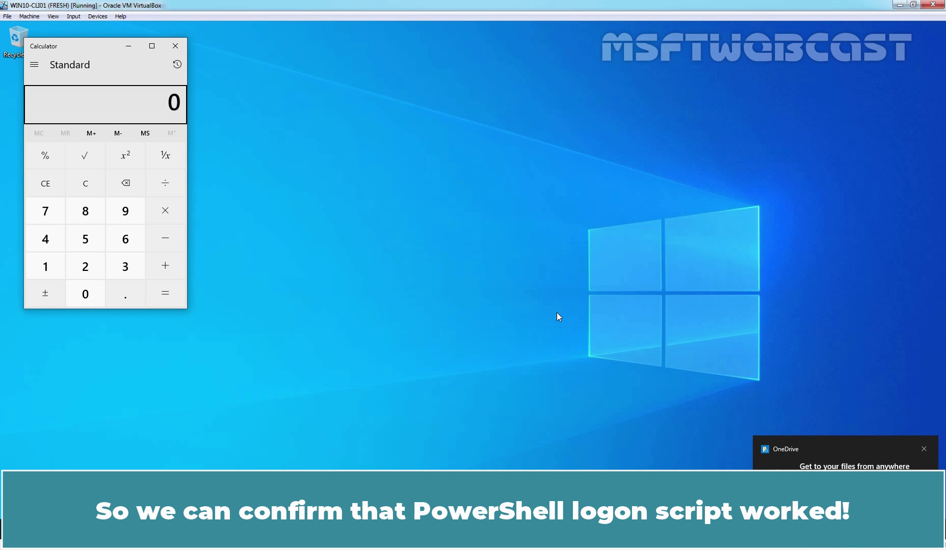